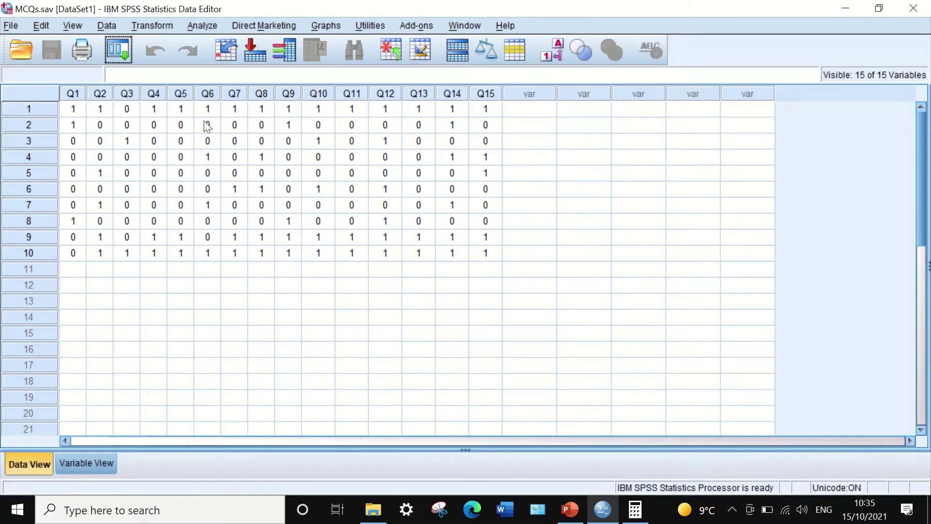
Step: Start a Compute Variable transformation with Totalscore as the target variable
{"action": "left_click", "coordinate": [156, 25]}
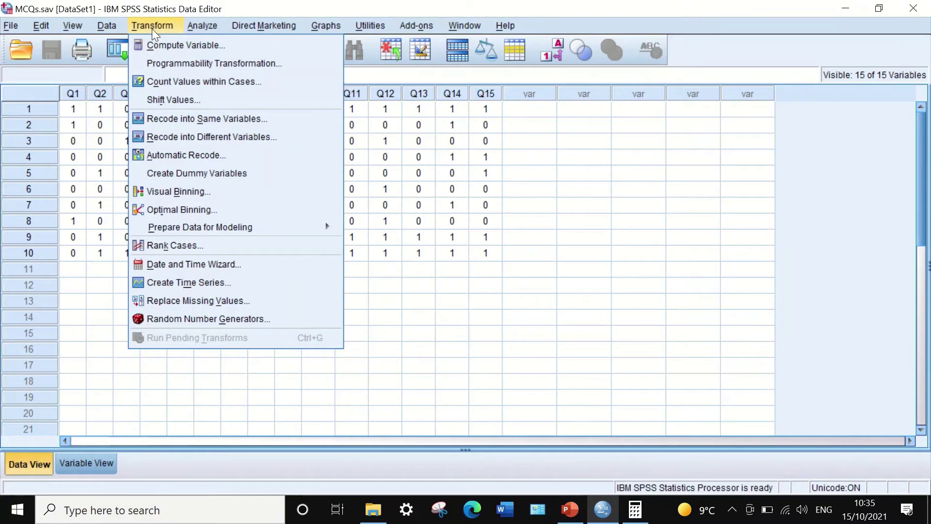
{"action": "left_click", "coordinate": [168, 43]}
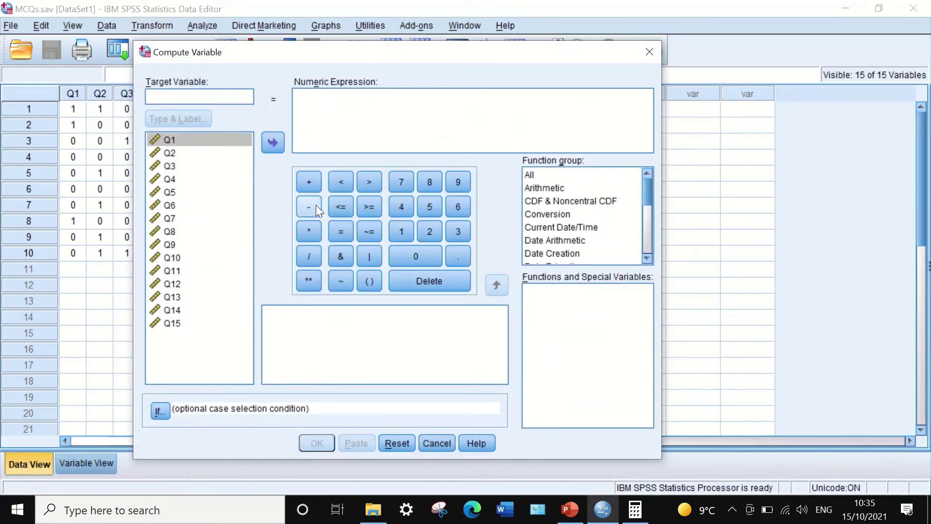
{"action": "left_click_drag", "start_coordinate": [360, 52], "coordinate": [464, 37]}
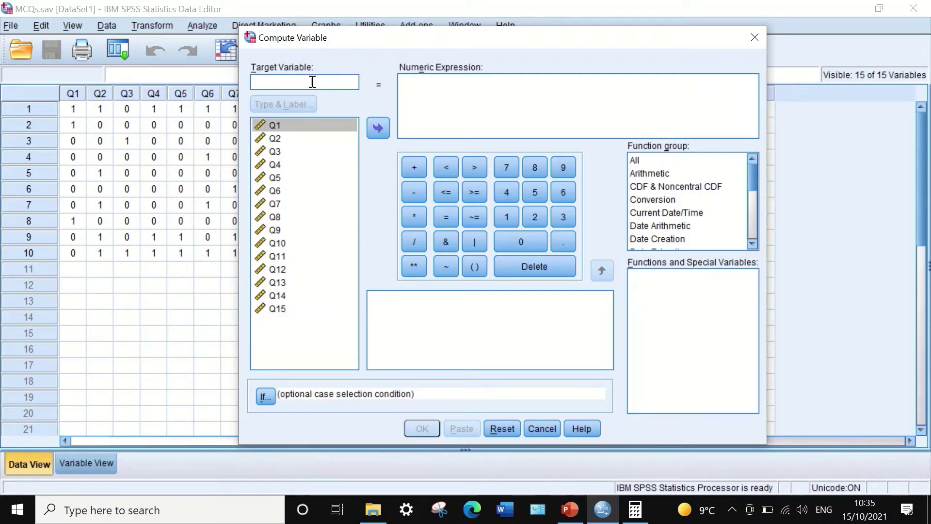
{"action": "type", "text": "Tot"}
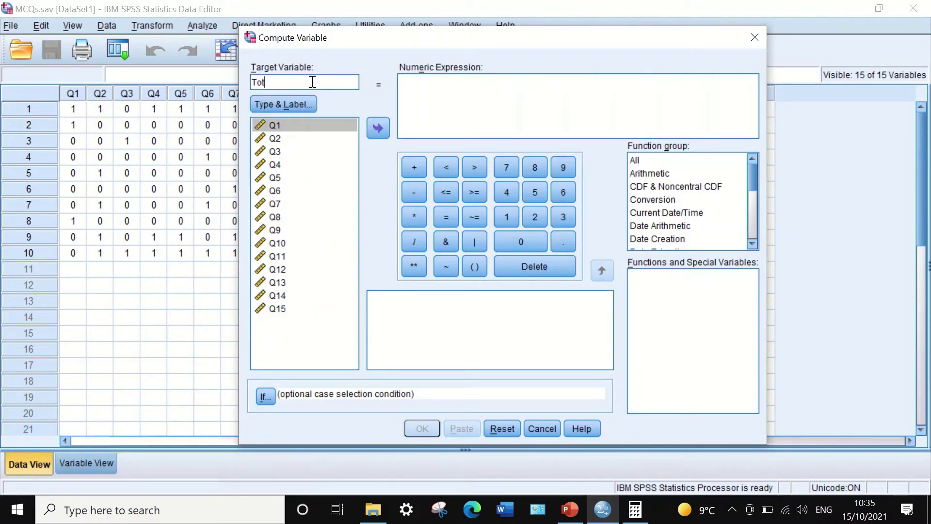
{"action": "type", "text": "alscore"}
{"action": "left_click_drag", "start_coordinate": [588, 44], "coordinate": [434, 44]}
Step: Insert the Sum function from the Statistical function group into the numeric expression
{"action": "left_click", "coordinate": [296, 95]}
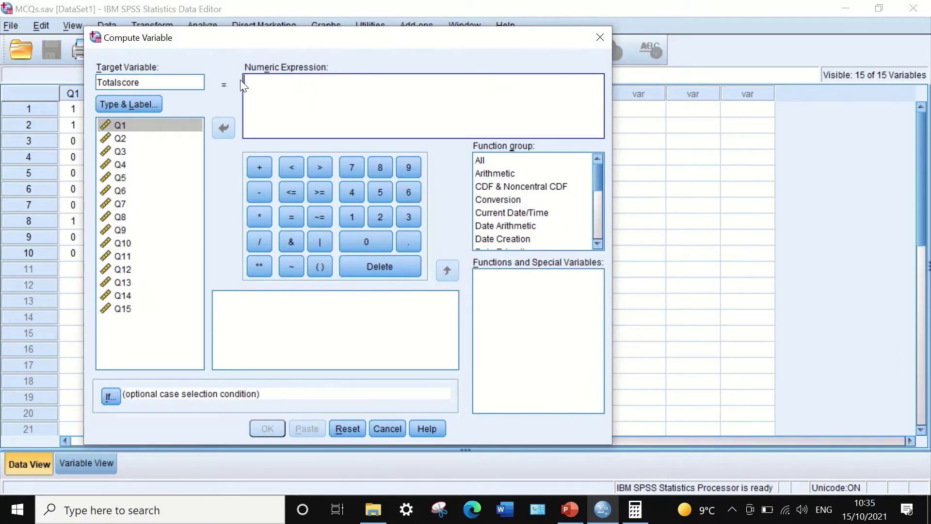
{"action": "left_click", "coordinate": [486, 161]}
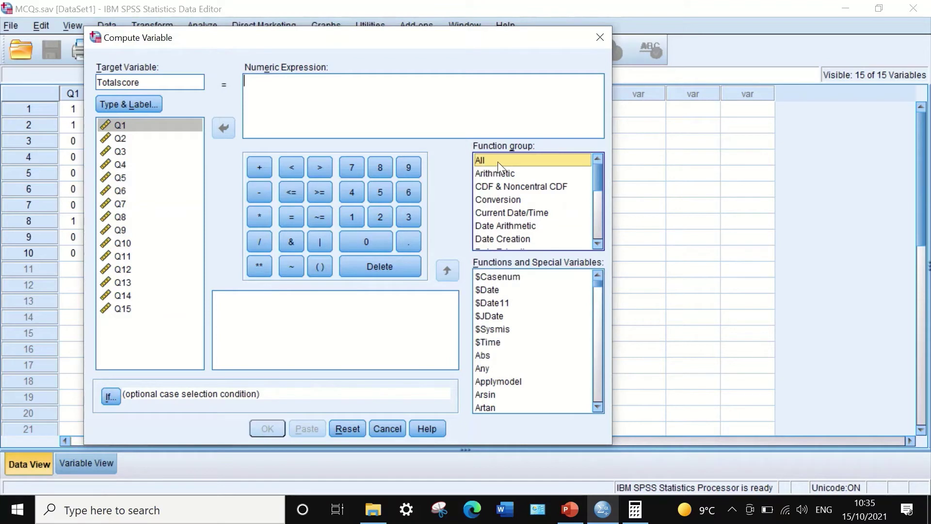
{"action": "left_click_drag", "start_coordinate": [596, 178], "coordinate": [600, 217]}
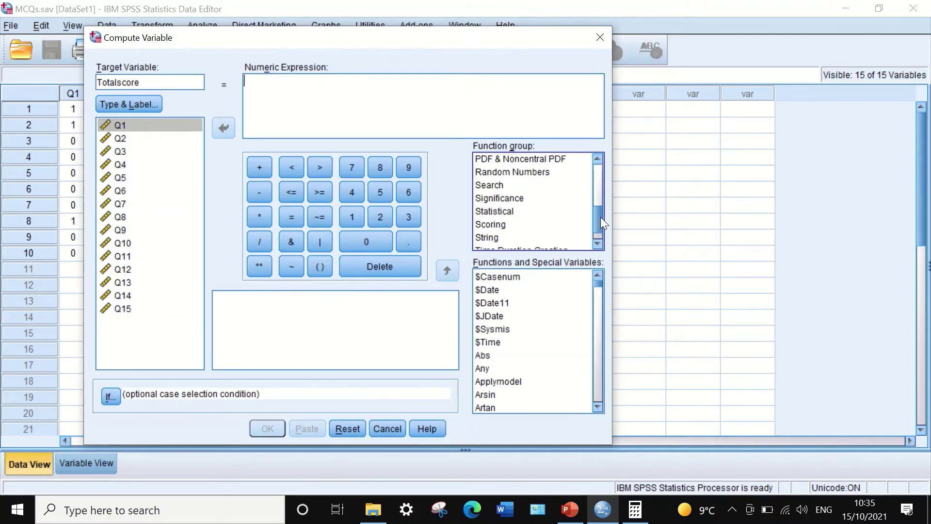
{"action": "left_click", "coordinate": [502, 209]}
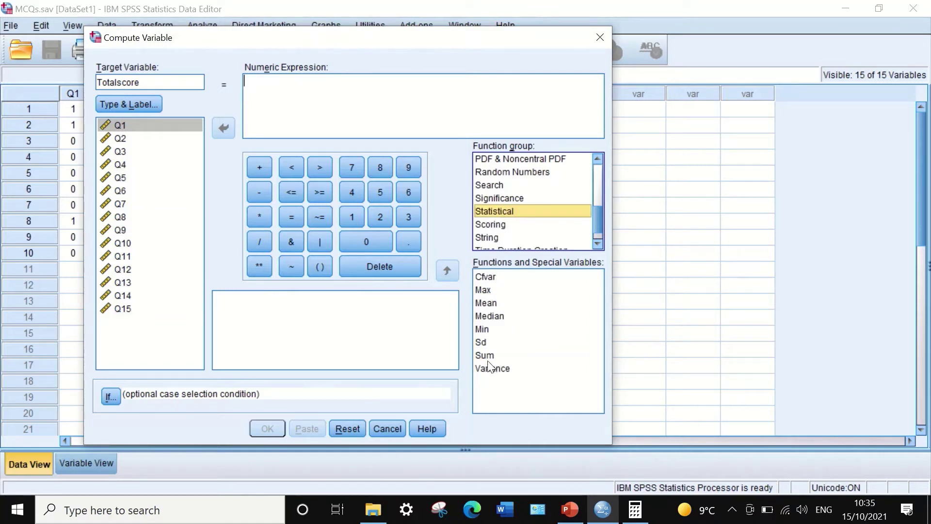
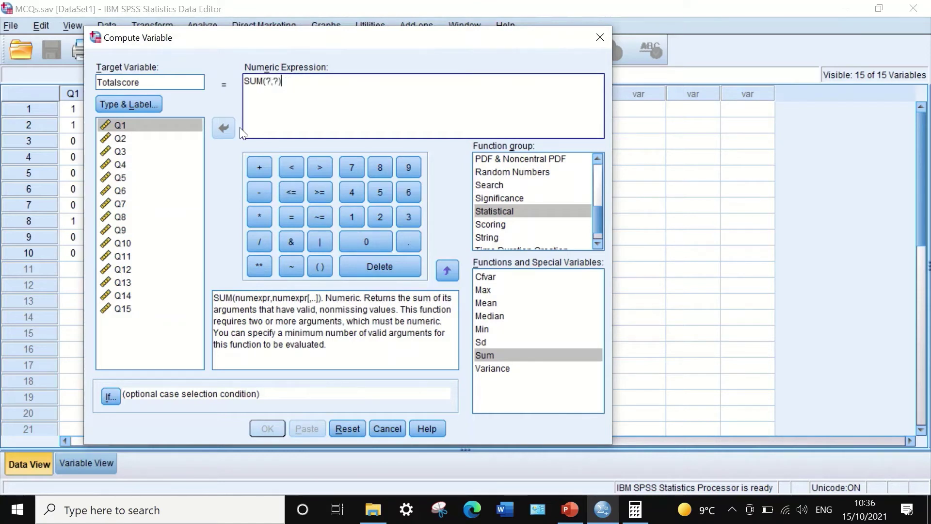
Step: Replace the two placeholder arguments of the SUM function with the variables Q1 and Q2
{"action": "left_click", "coordinate": [170, 122]}
{"action": "left_click", "coordinate": [215, 122]}
{"action": "double_click", "coordinate": [267, 81]}
{"action": "left_click", "coordinate": [223, 130]}
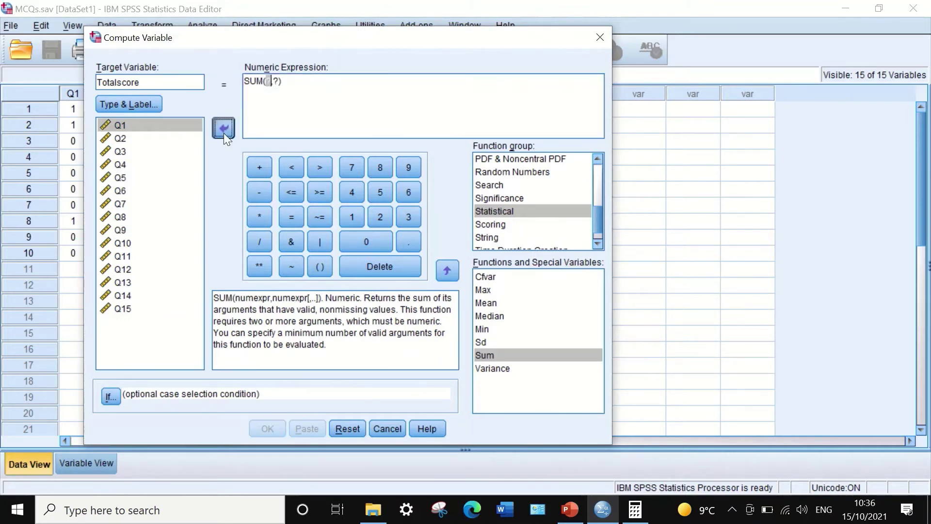
{"action": "left_click", "coordinate": [175, 120]}
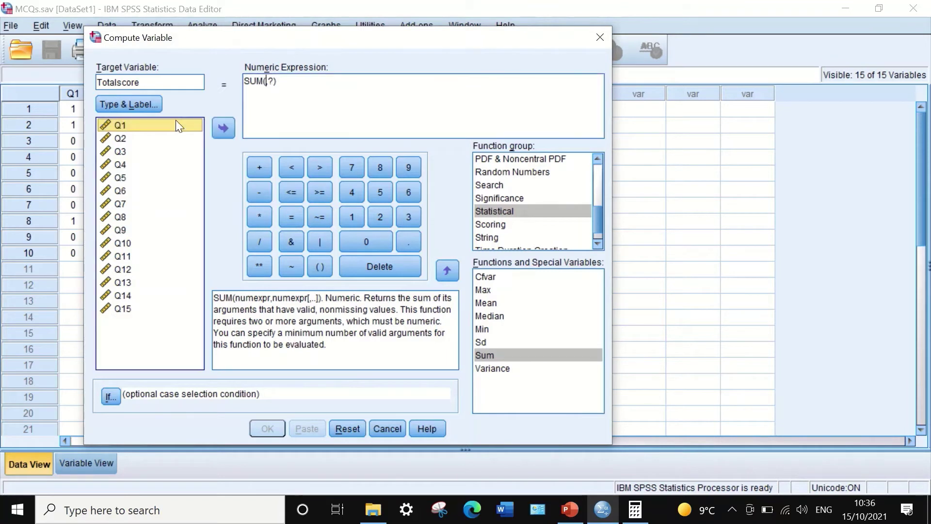
{"action": "left_click", "coordinate": [216, 124]}
{"action": "double_click", "coordinate": [284, 82]}
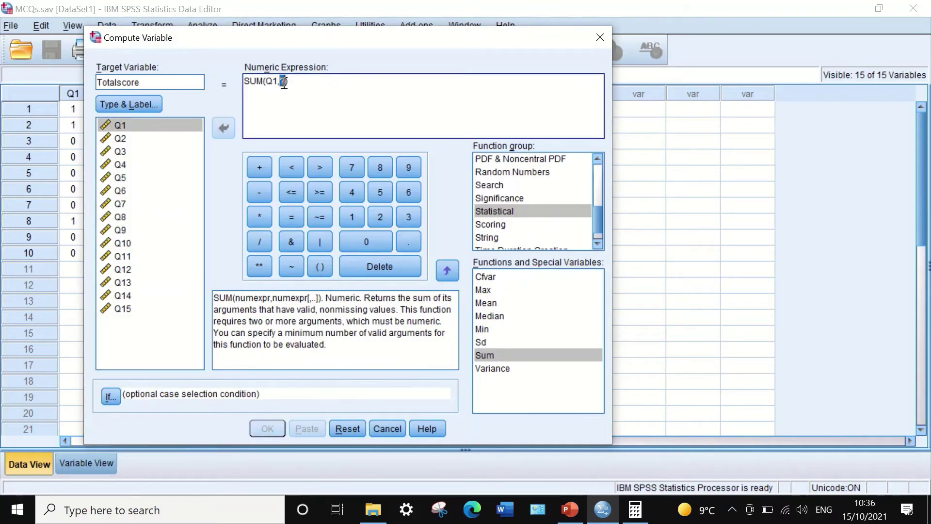
{"action": "left_click", "coordinate": [120, 139]}
{"action": "left_click", "coordinate": [224, 128]}
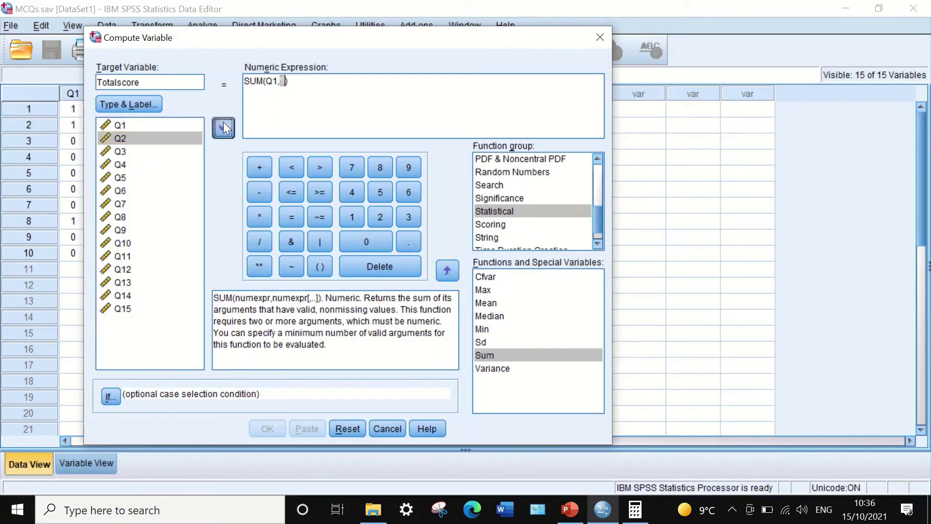
Step: Add Q3, Q4, Q5 and Q6 to the SUM arguments, separated by commas
{"action": "type", "text": ","}
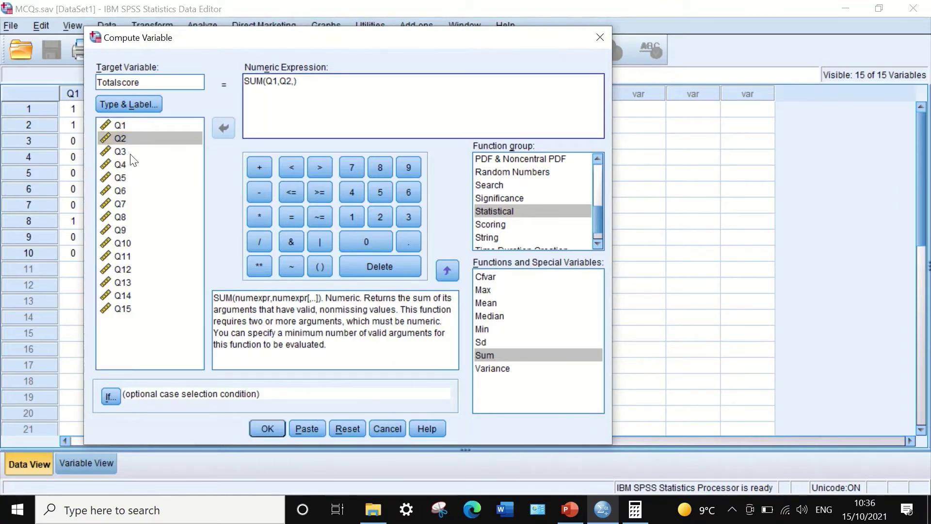
{"action": "left_click", "coordinate": [130, 153]}
{"action": "left_click", "coordinate": [220, 129]}
{"action": "type", "text": ","}
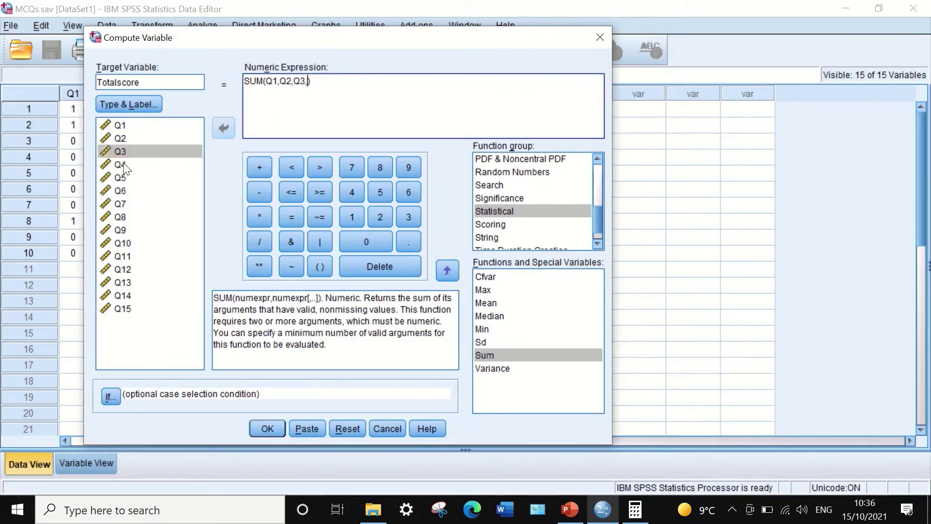
{"action": "left_click", "coordinate": [124, 165]}
{"action": "left_click", "coordinate": [217, 130]}
{"action": "type", "text": ","}
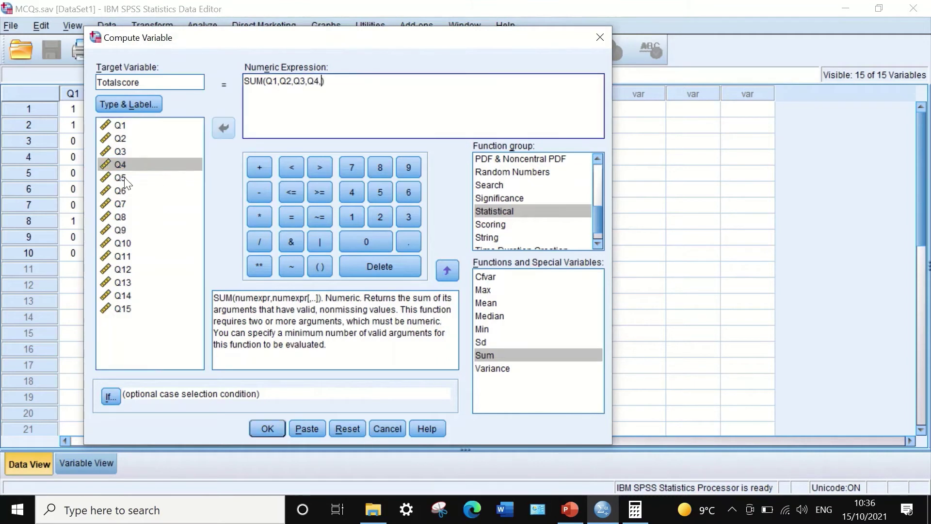
{"action": "left_click", "coordinate": [124, 177]}
{"action": "left_click", "coordinate": [223, 128]}
{"action": "type", "text": ","}
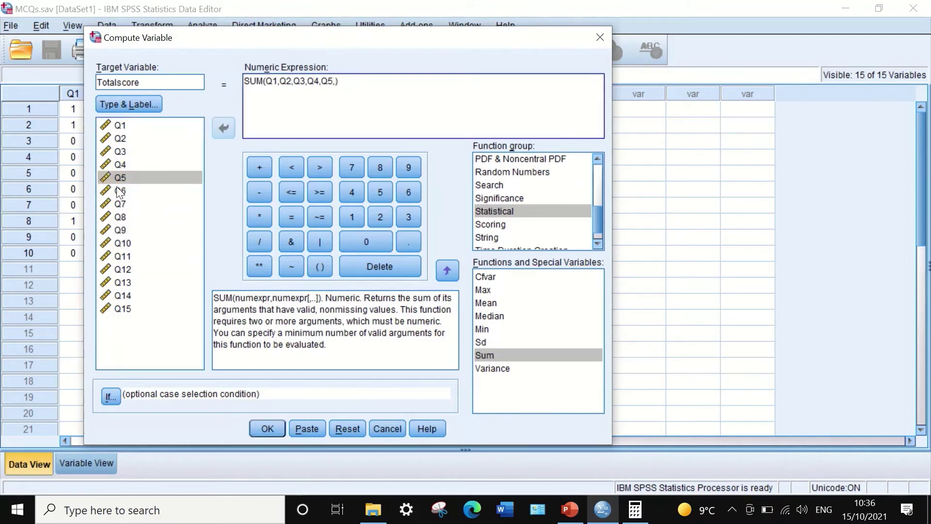
{"action": "left_click", "coordinate": [219, 127]}
{"action": "type", "text": ","}
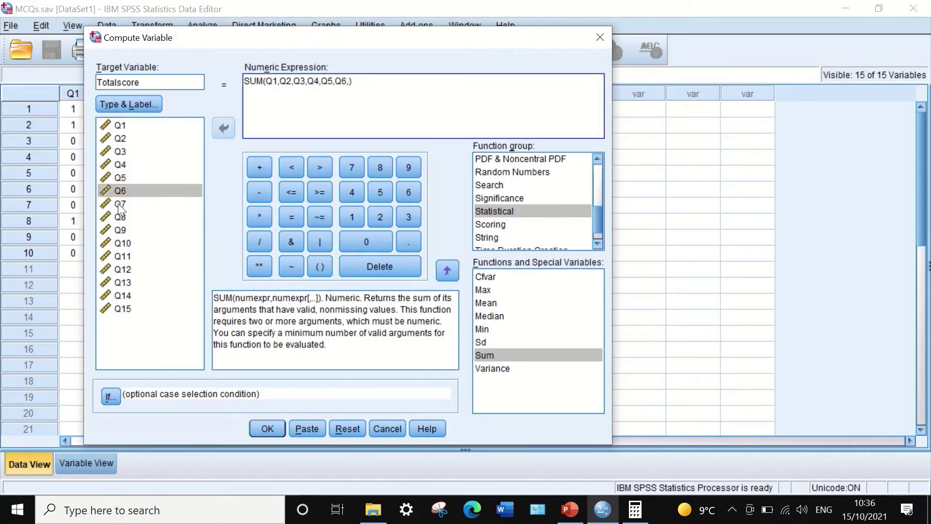
Step: Extend the SUM arguments with Q7, Q8, Q9 and Q10, separated by commas
{"action": "left_click", "coordinate": [118, 202]}
{"action": "left_click", "coordinate": [214, 127]}
{"action": "type", "text": ","}
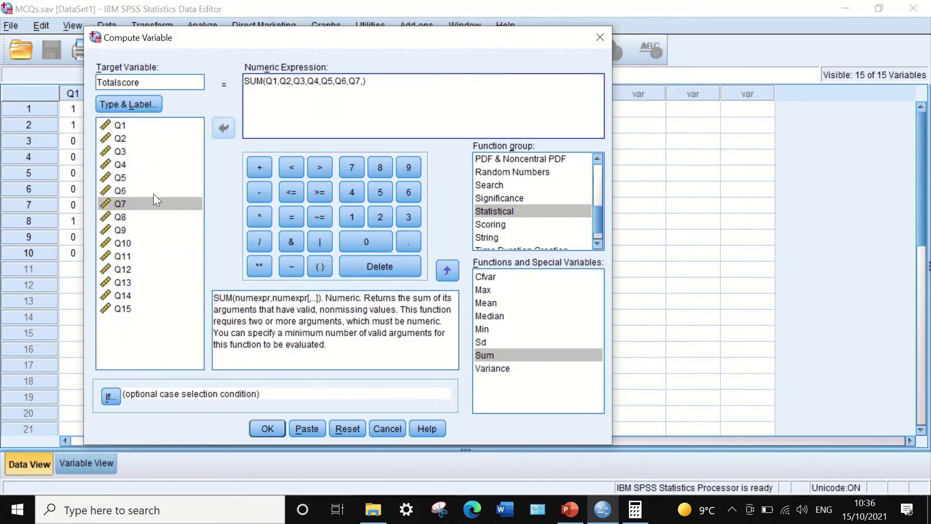
{"action": "left_click", "coordinate": [125, 219]}
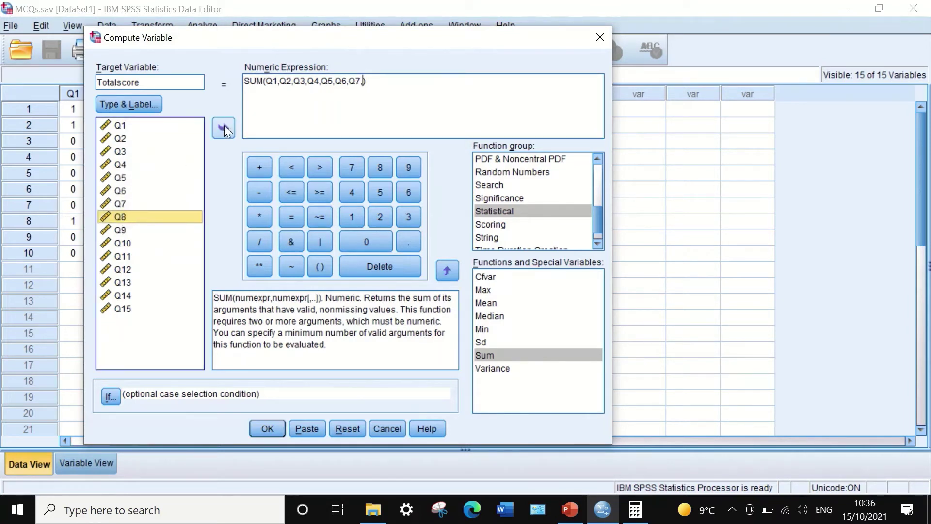
{"action": "left_click", "coordinate": [223, 128]}
{"action": "type", "text": ","}
{"action": "left_click", "coordinate": [123, 226]}
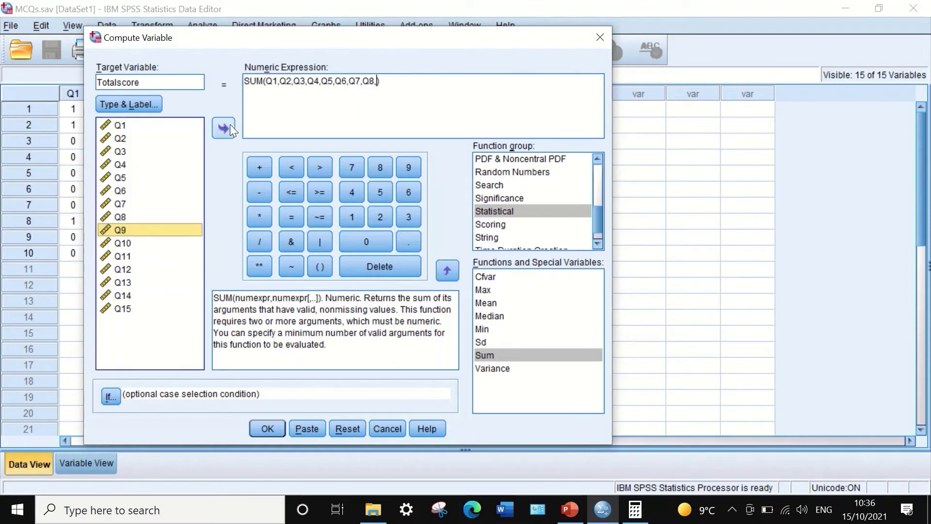
{"action": "left_click", "coordinate": [223, 128]}
{"action": "type", "text": ","}
{"action": "left_click", "coordinate": [127, 243]}
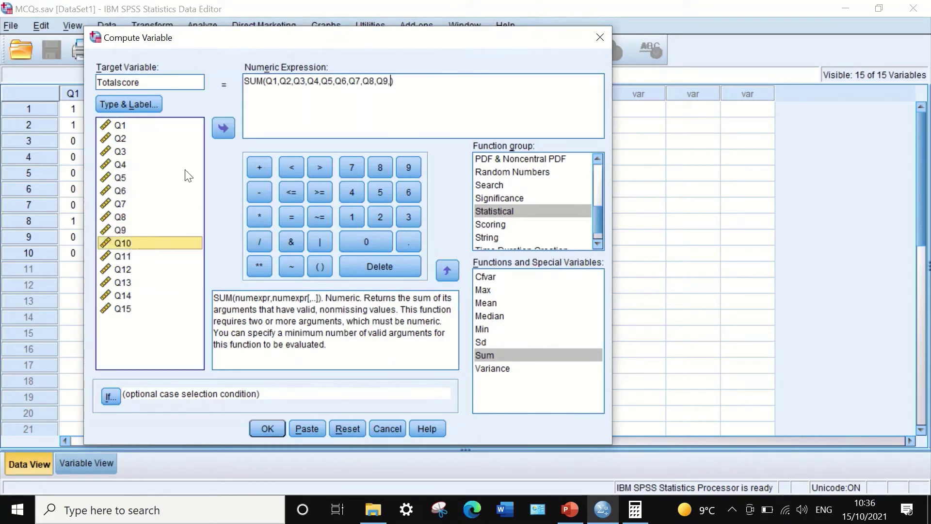
{"action": "left_click", "coordinate": [224, 127]}
{"action": "type", "text": ","}
Step: Add Q11 and Q12 to the SUM arguments, with a comma between them and after Q12
{"action": "left_click", "coordinate": [125, 257]}
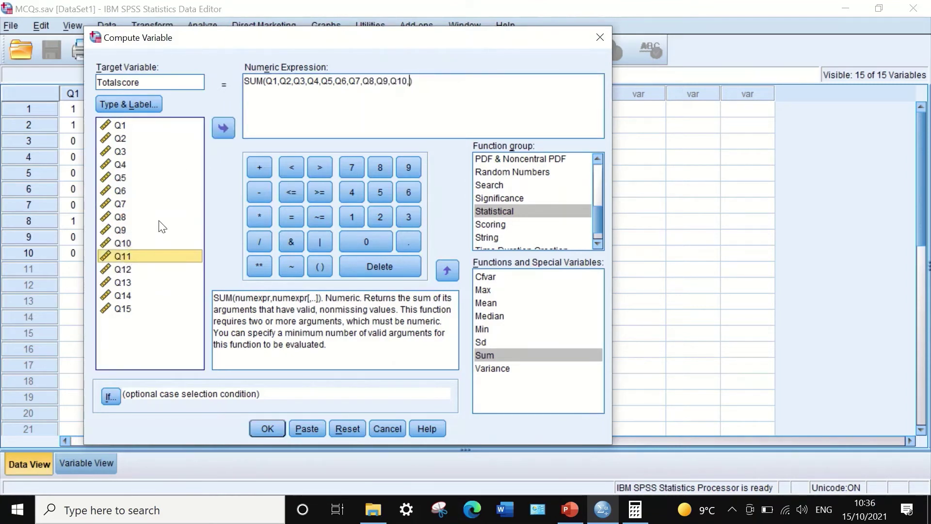
{"action": "left_click", "coordinate": [222, 130]}
{"action": "left_click", "coordinate": [119, 269]}
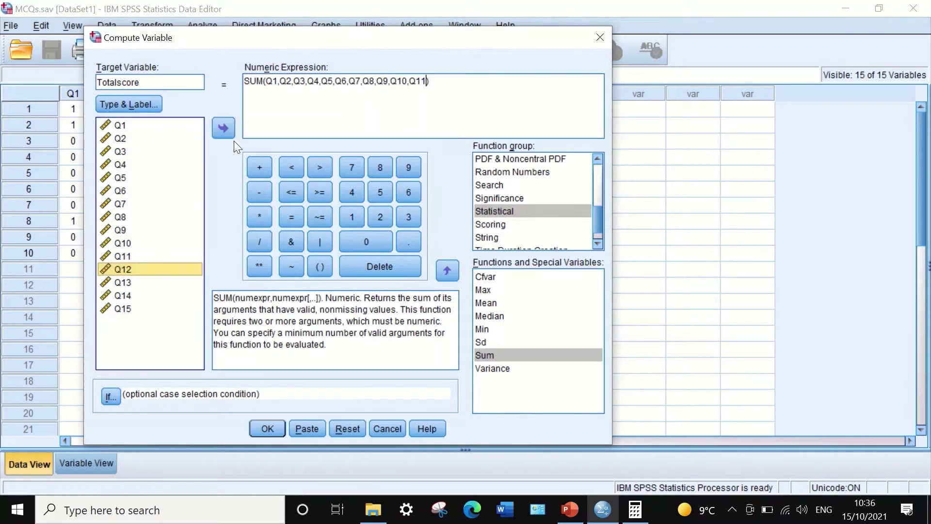
{"action": "left_click", "coordinate": [227, 127]}
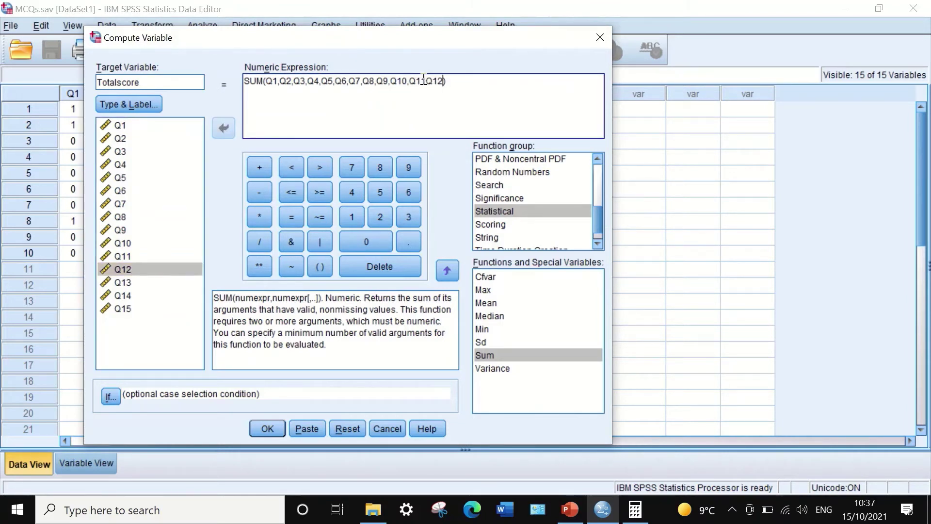
{"action": "left_click", "coordinate": [425, 81]}
{"action": "type", "text": ",Q2,"}
Step: Complete the SUM arguments with Q13, Q14 and Q15, separated by commas
{"action": "double_click", "coordinate": [126, 283]}
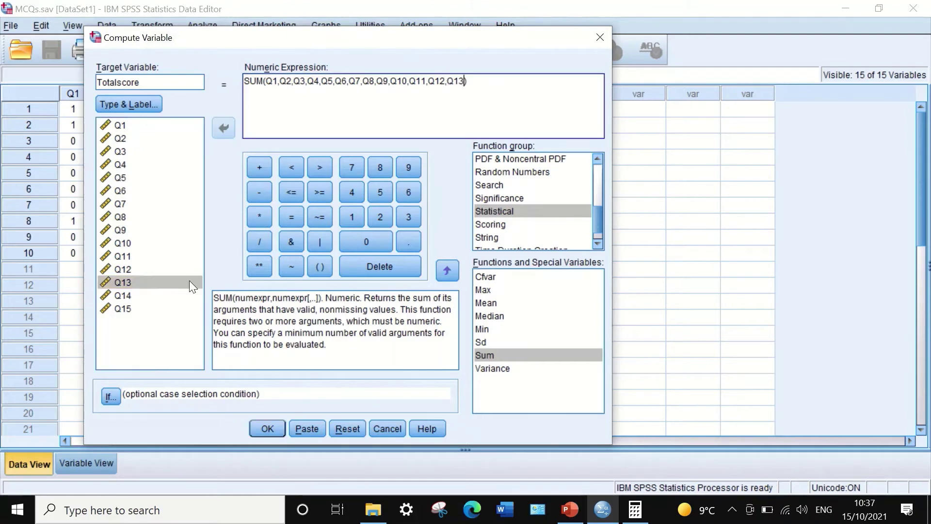
{"action": "type", "text": ","}
{"action": "left_click", "coordinate": [121, 293]}
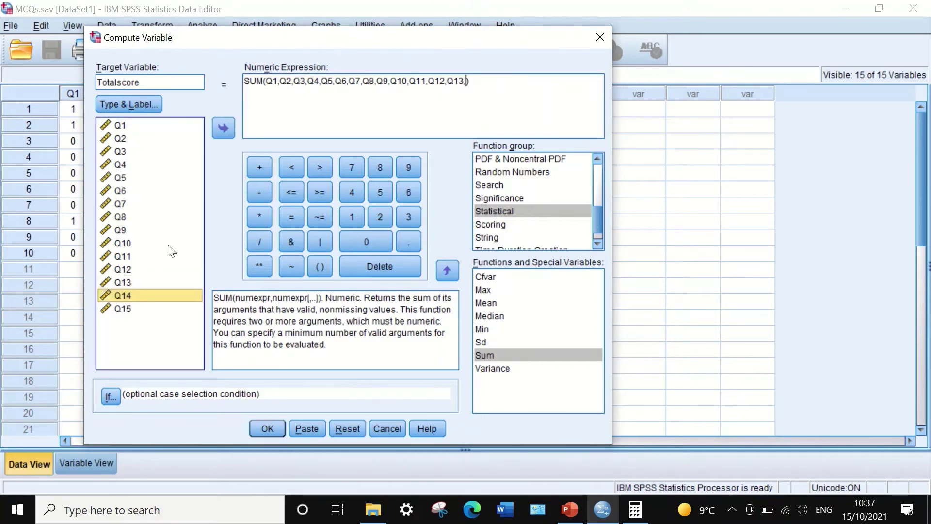
{"action": "left_click", "coordinate": [224, 129]}
{"action": "type", "text": ","}
{"action": "left_click", "coordinate": [125, 308]}
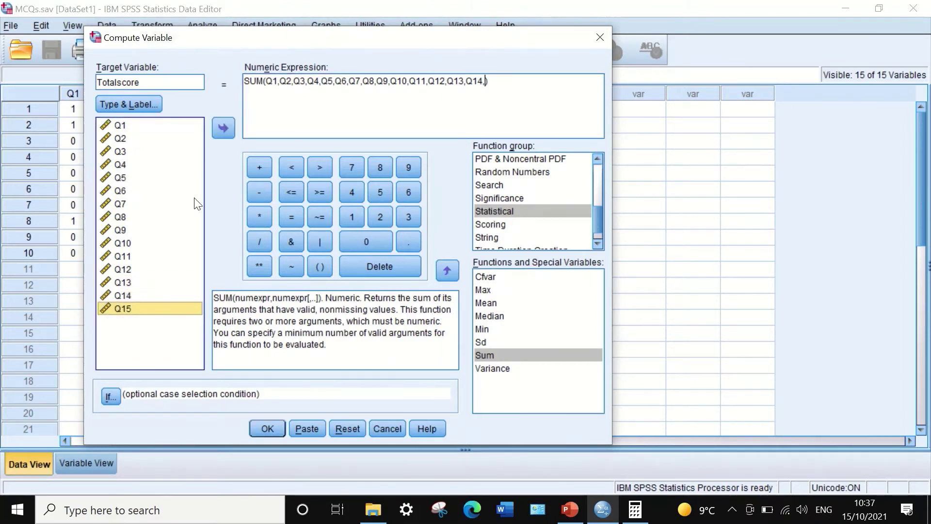
{"action": "left_click", "coordinate": [225, 129]}
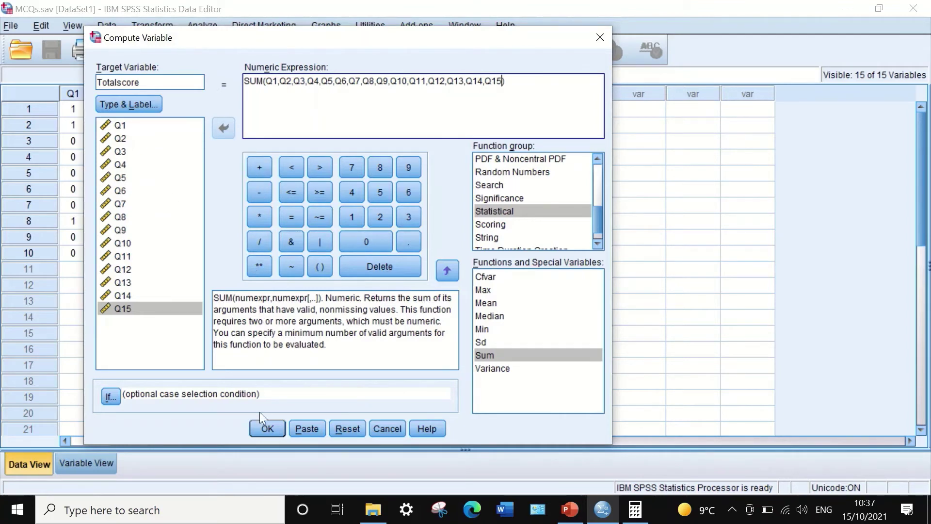
Step: Run the Totalscore computation and narrow the new Totalscore column in the data sheet to about its heading's width
{"action": "left_click", "coordinate": [263, 429]}
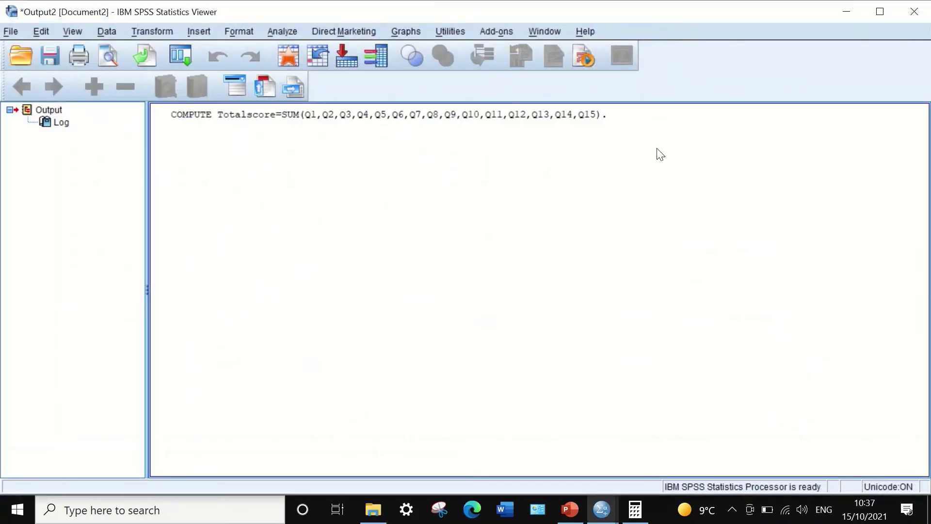
{"action": "left_click", "coordinate": [847, 12]}
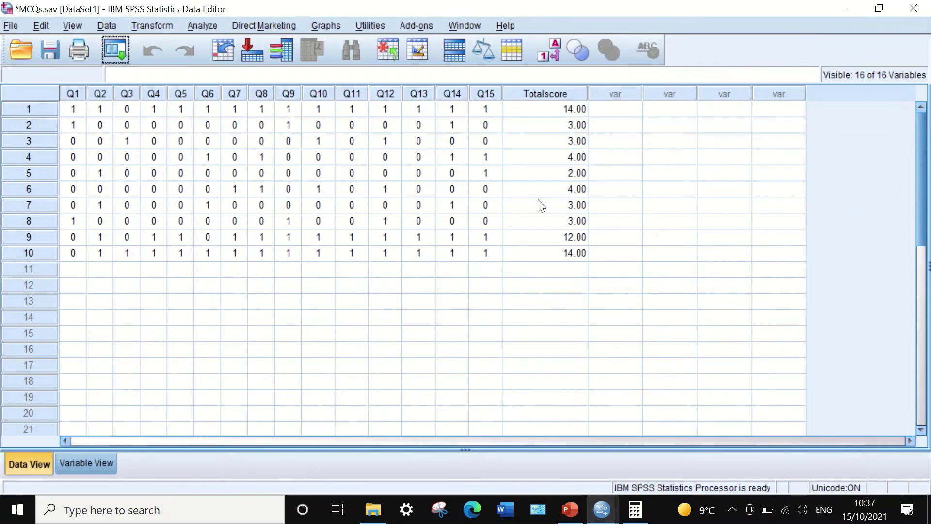
{"action": "left_click_drag", "start_coordinate": [587, 94], "coordinate": [549, 95]}
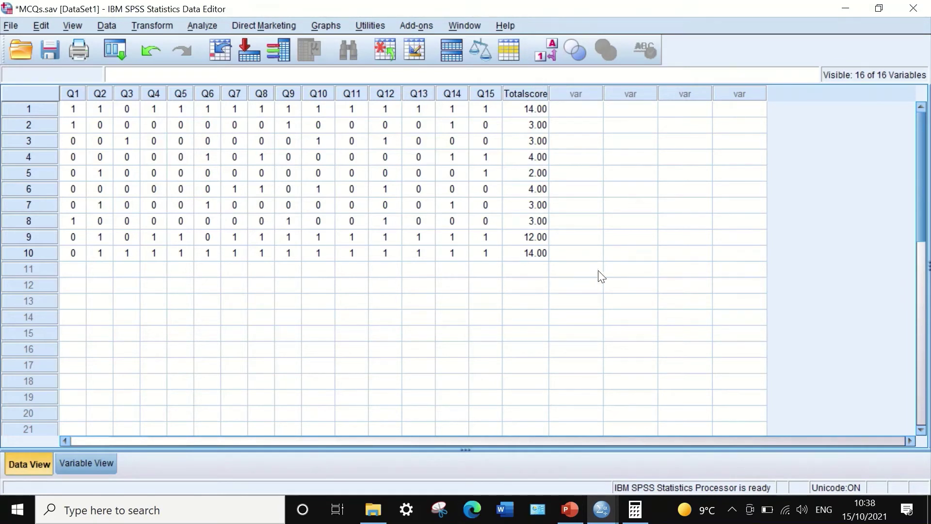
{"action": "left_click", "coordinate": [199, 25]}
{"action": "mouse_move", "coordinate": [198, 65]}
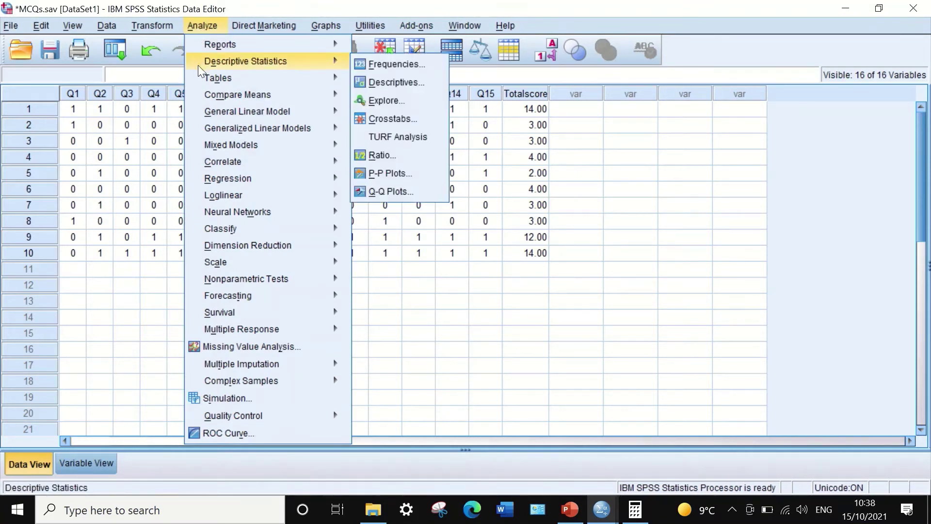
{"action": "left_click", "coordinate": [374, 59]}
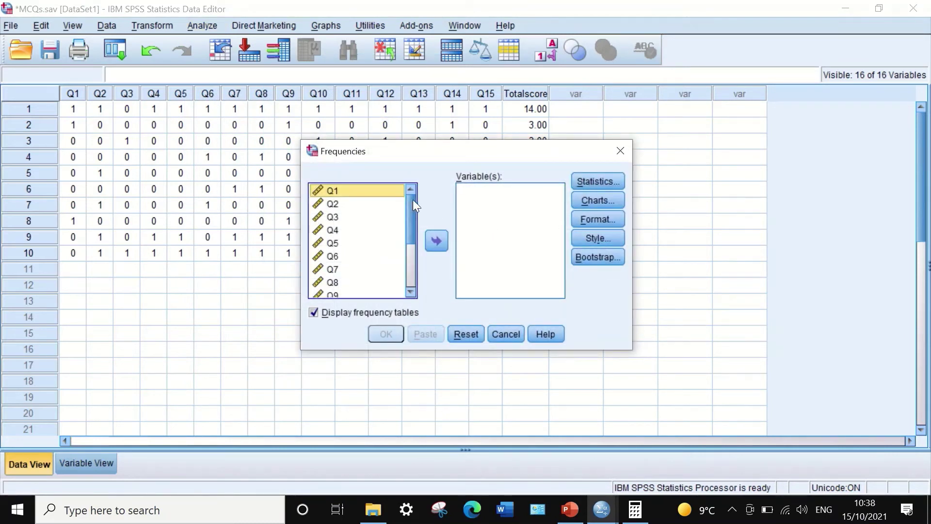
{"action": "left_click_drag", "start_coordinate": [413, 199], "coordinate": [415, 260]}
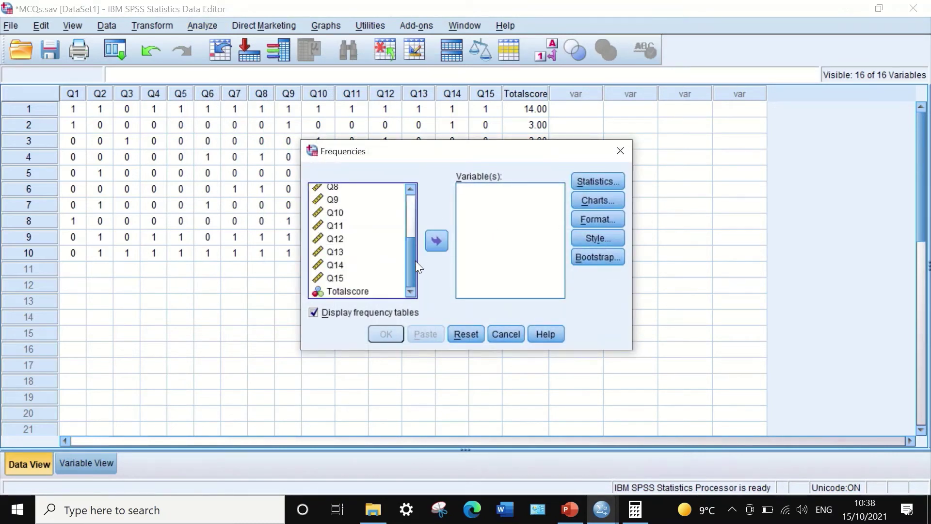
{"action": "left_click", "coordinate": [344, 291]}
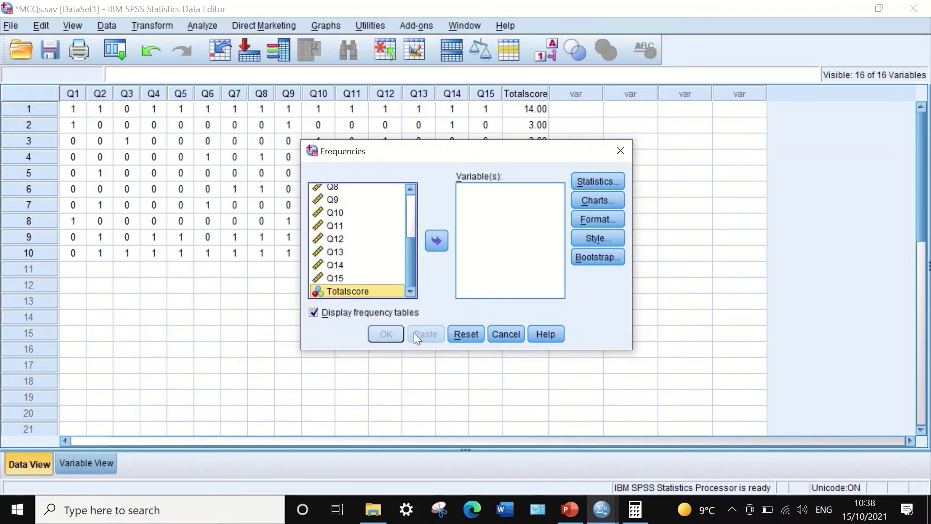
{"action": "left_click", "coordinate": [502, 336]}
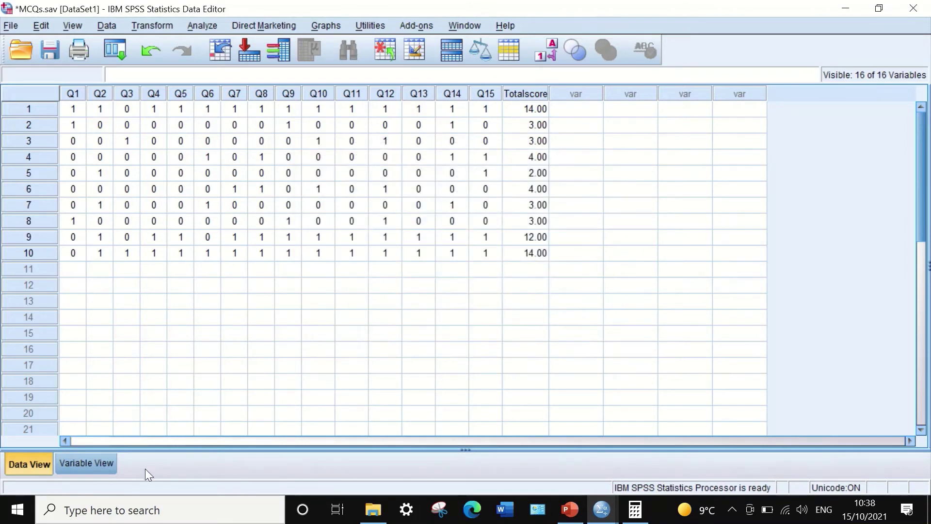
Step: Change the measurement level of the Totalscore variable to Scale in the variable definitions
{"action": "left_click", "coordinate": [87, 464]}
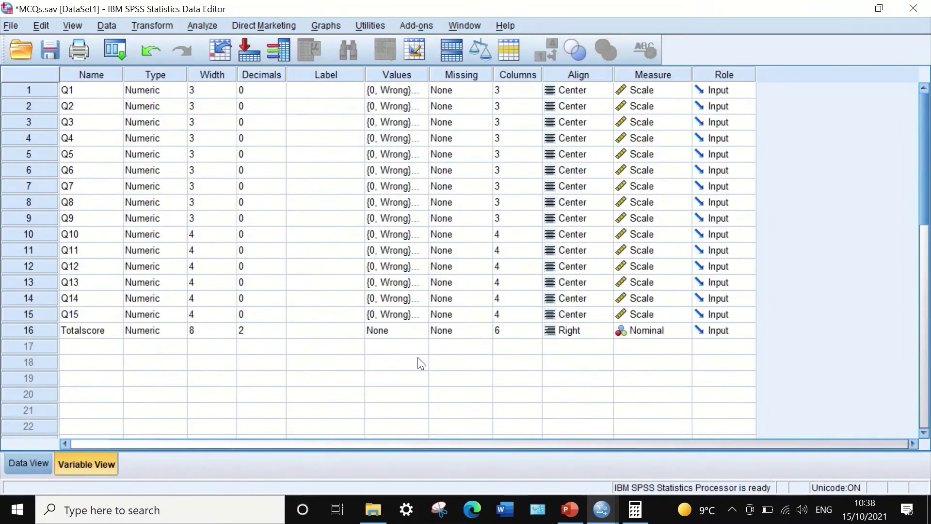
{"action": "left_click", "coordinate": [673, 330]}
{"action": "left_click", "coordinate": [661, 349]}
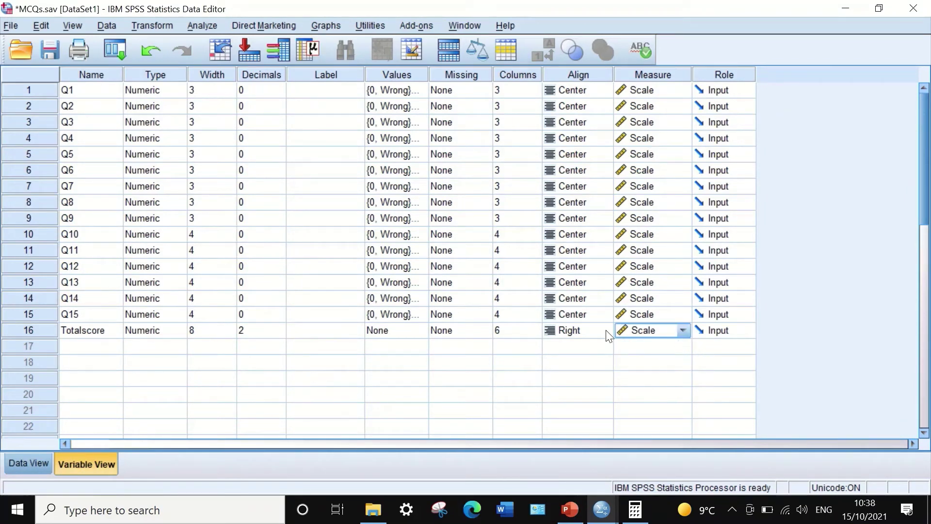
{"action": "left_click", "coordinate": [336, 366]}
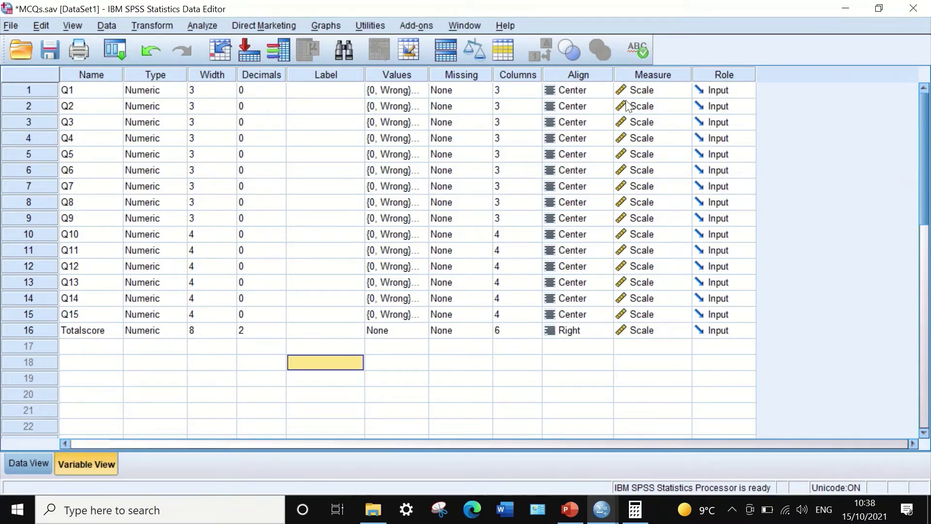
Step: Return to the data sheet and start a Frequencies analysis with Totalscore as the analysed variable
{"action": "left_click", "coordinate": [31, 461]}
{"action": "left_click", "coordinate": [197, 25]}
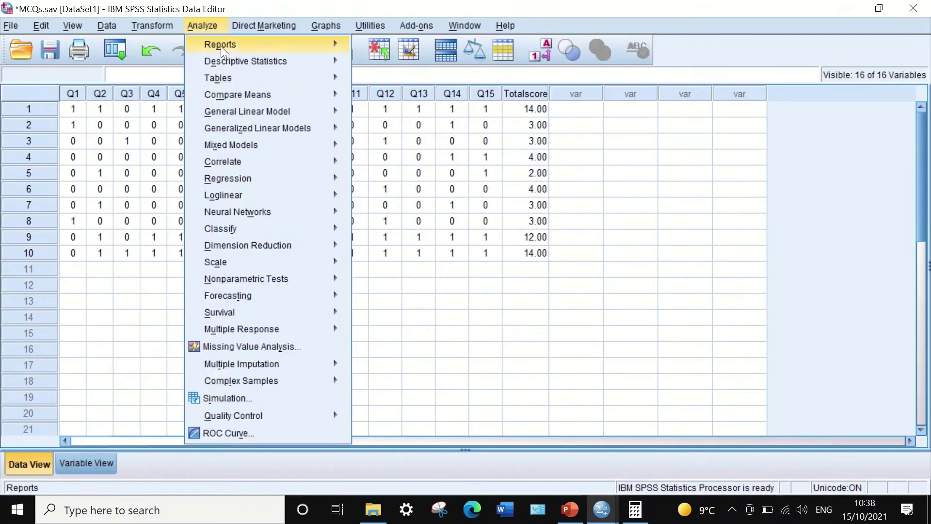
{"action": "mouse_move", "coordinate": [232, 60]}
{"action": "left_click", "coordinate": [396, 63]}
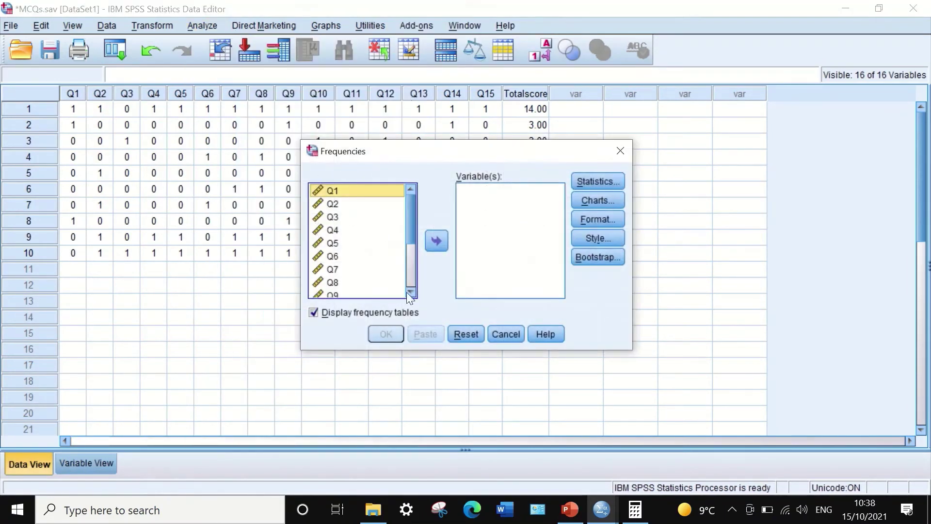
{"action": "left_click_drag", "start_coordinate": [409, 200], "coordinate": [406, 280]}
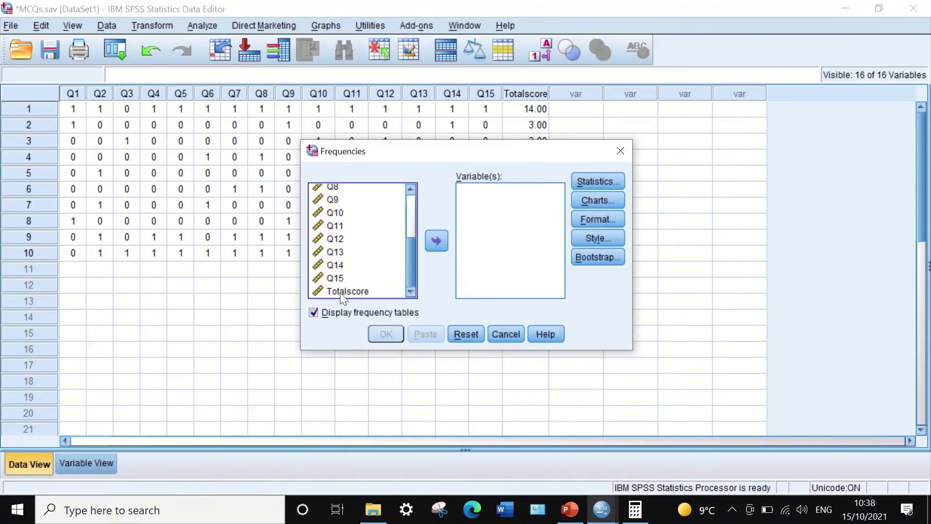
{"action": "left_click", "coordinate": [442, 236]}
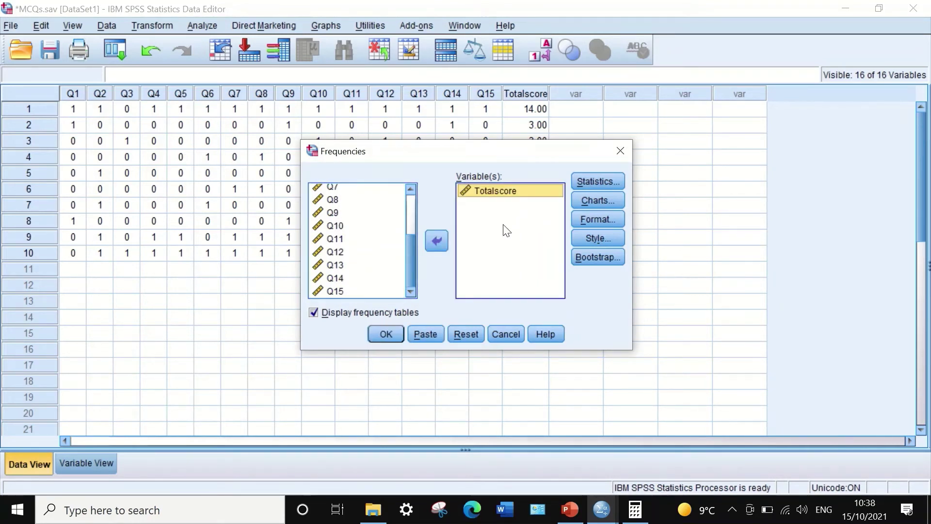
Step: Request the mean and variance among the Frequencies statistics and run the analysis
{"action": "left_click", "coordinate": [588, 183]}
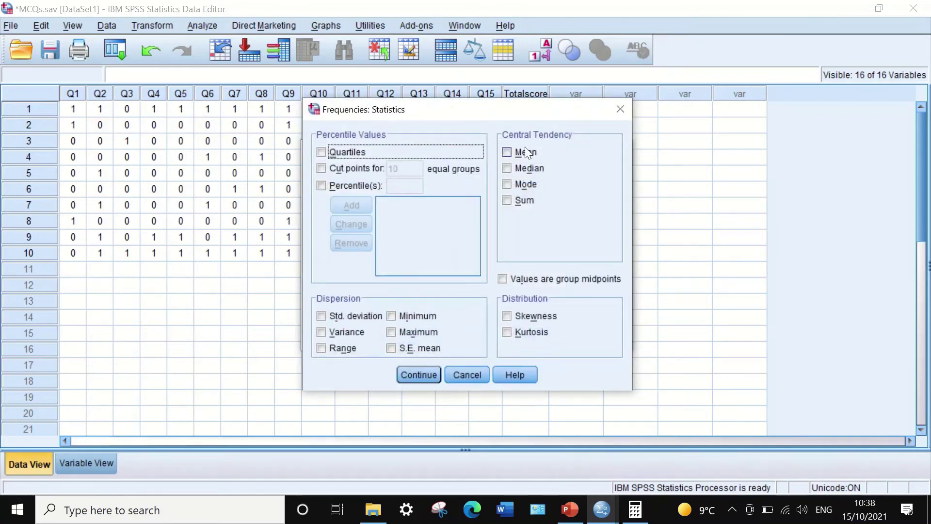
{"action": "left_click_drag", "start_coordinate": [516, 107], "coordinate": [481, 111]}
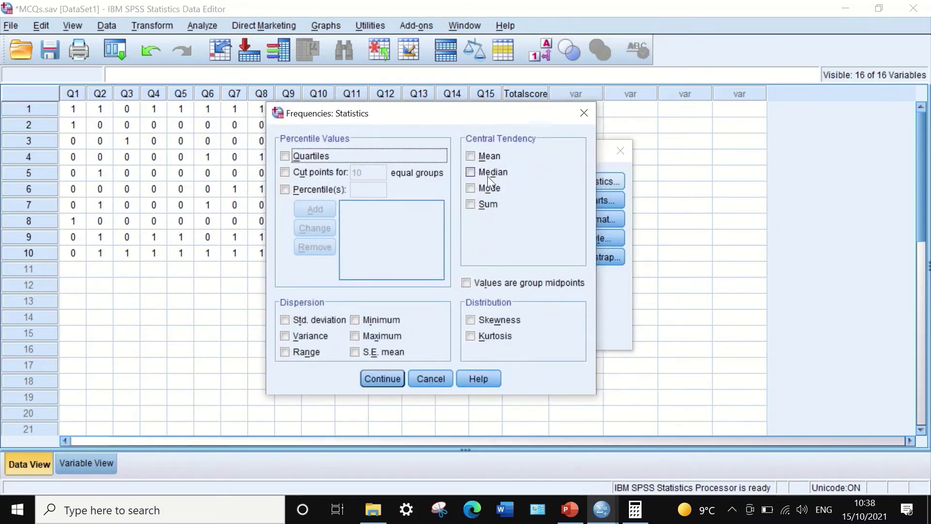
{"action": "left_click", "coordinate": [469, 155]}
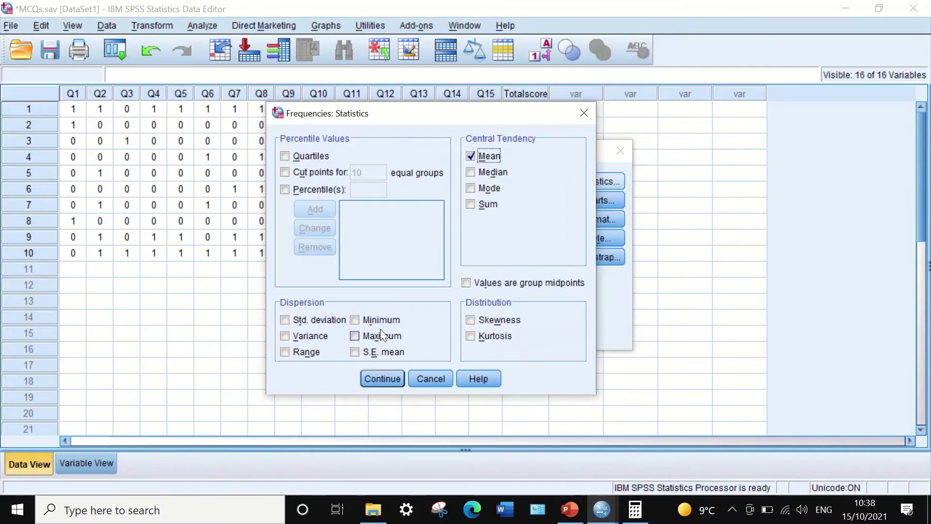
{"action": "left_click", "coordinate": [287, 333]}
{"action": "left_click", "coordinate": [380, 377]}
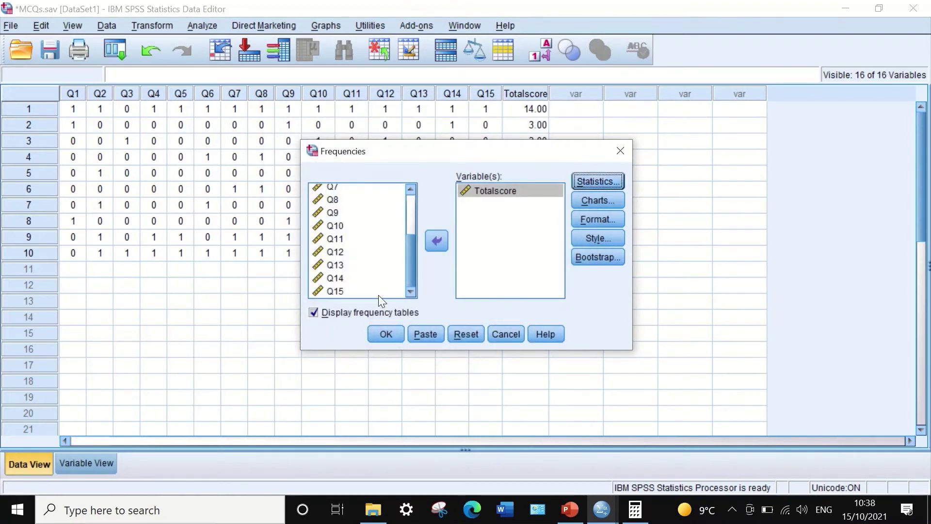
{"action": "left_click", "coordinate": [384, 334]}
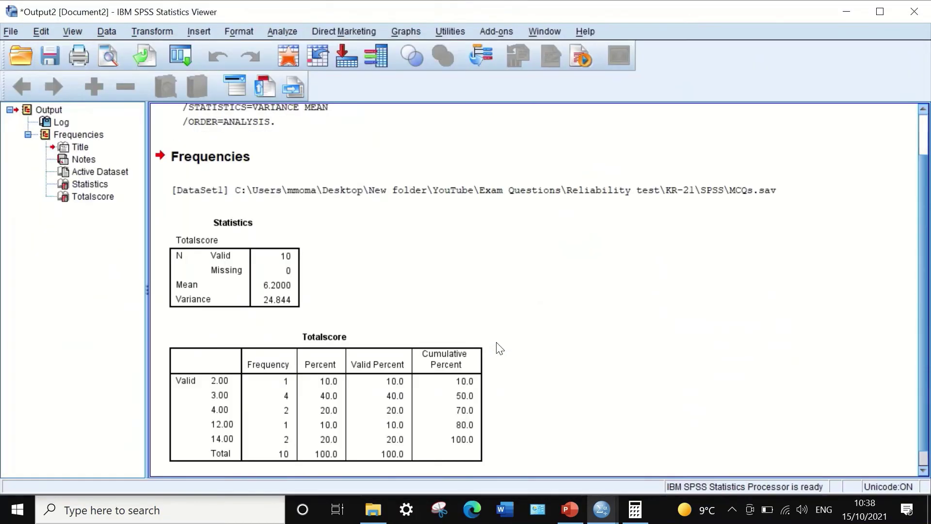
Step: Switch to the PowerPoint presentation and display slide 86 with the repeated KR-21 formulas
{"action": "left_click", "coordinate": [477, 336]}
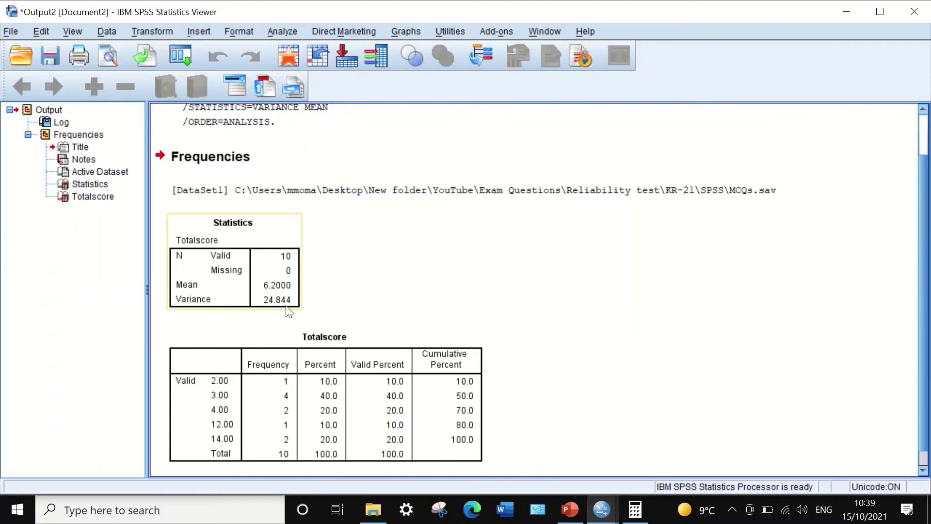
{"action": "left_click", "coordinate": [571, 509]}
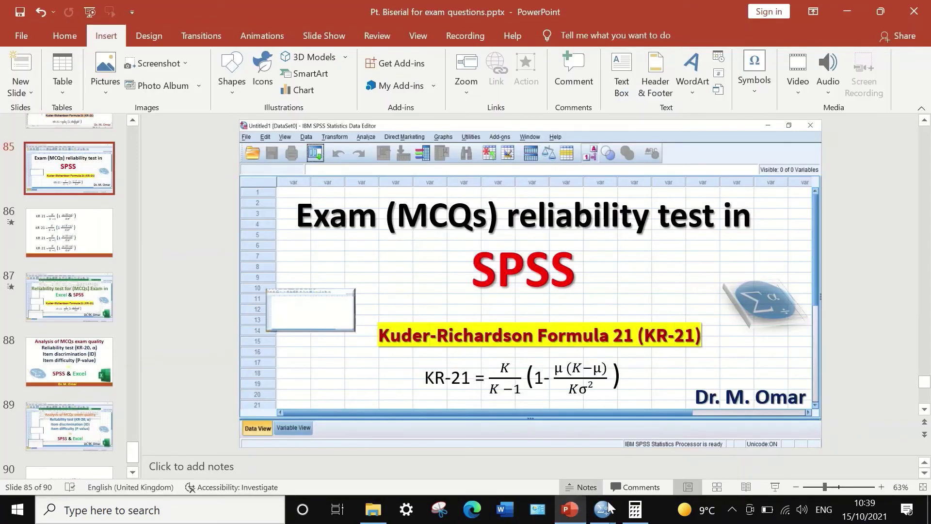
{"action": "left_click", "coordinate": [71, 241]}
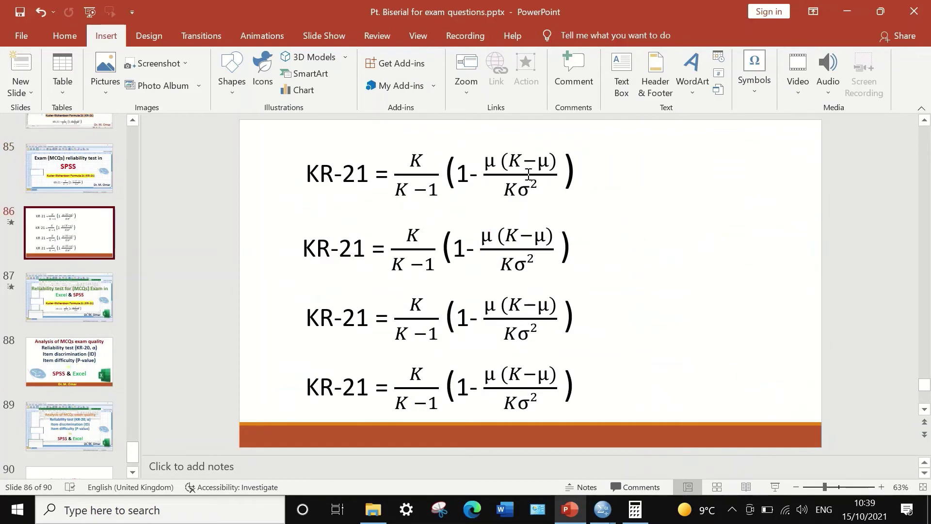